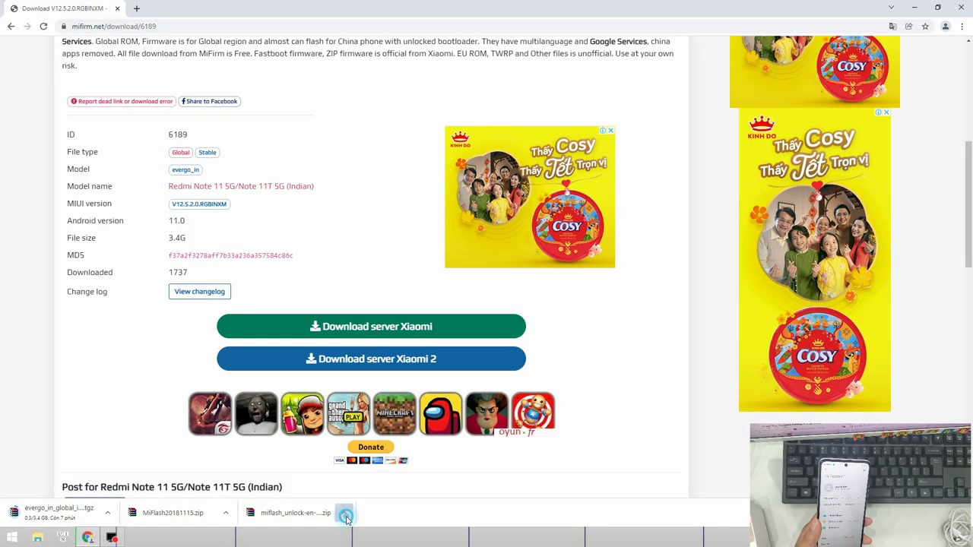
Step: Copy the downloaded miflash_unlock-en-5.5.224.24.zip and MiFlash20181115.zip archives from the Downloads folder
left_click(342, 513)
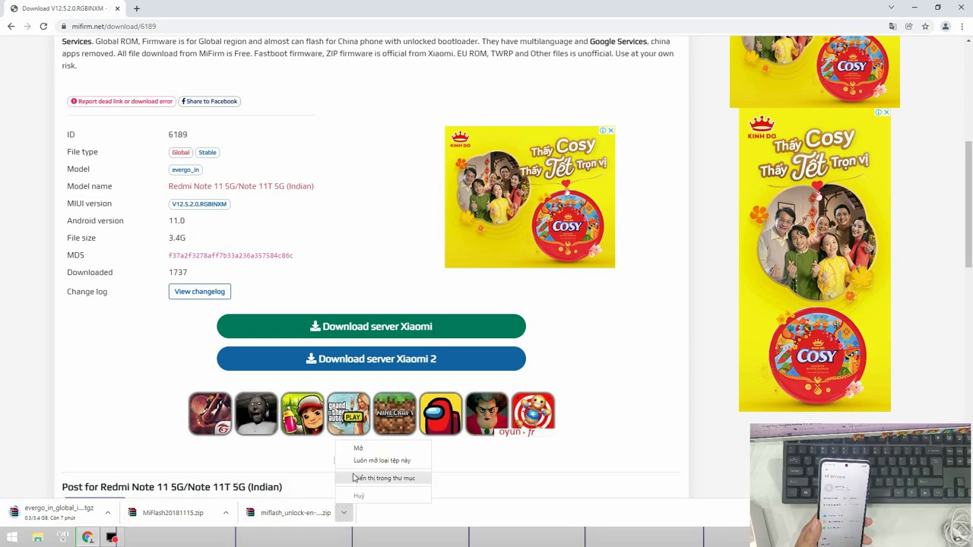
left_click(354, 478)
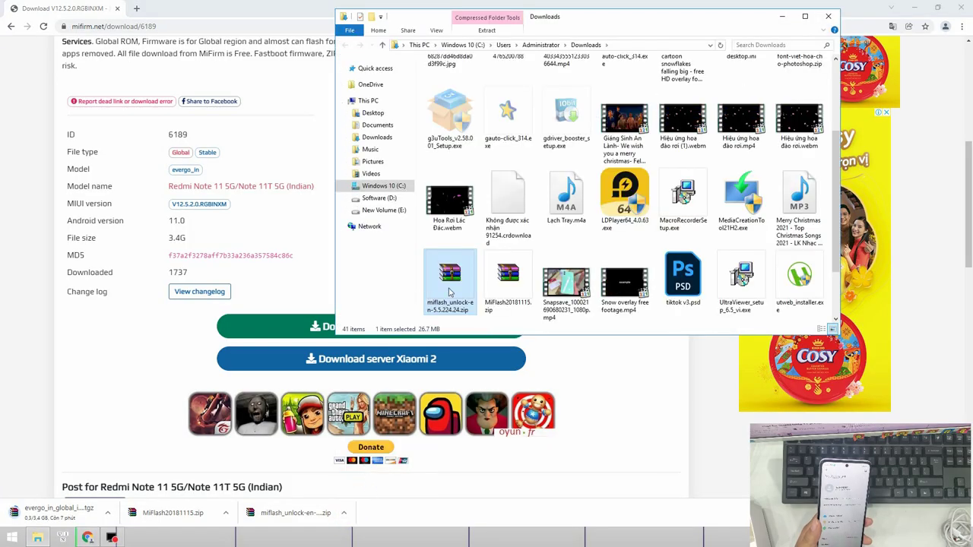
right_click(449, 292)
left_click(427, 319)
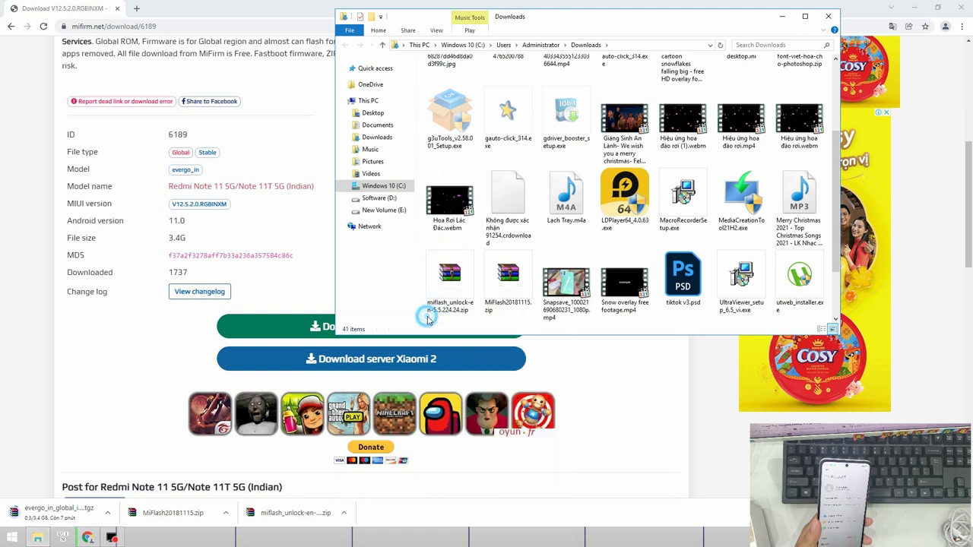
left_click_drag(427, 319, 535, 252)
right_click(479, 302)
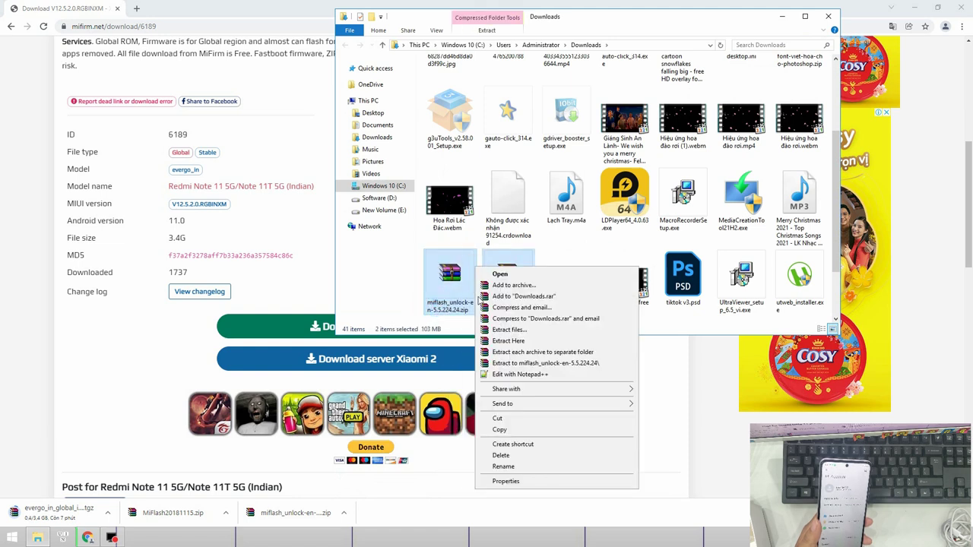
left_click(499, 430)
Step: Create a new folder named mi on the Software (D:) drive
left_click(380, 197)
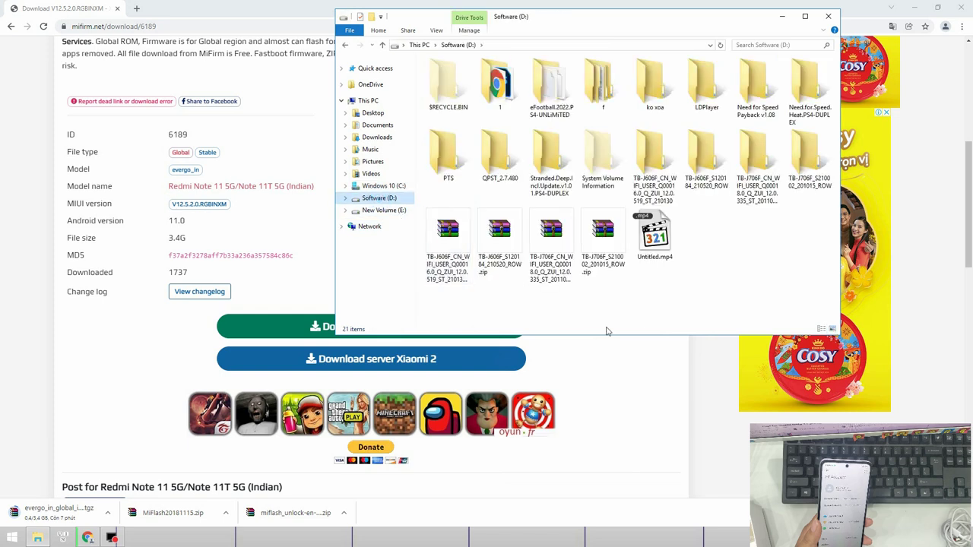
right_click(646, 307)
mouse_move(699, 418)
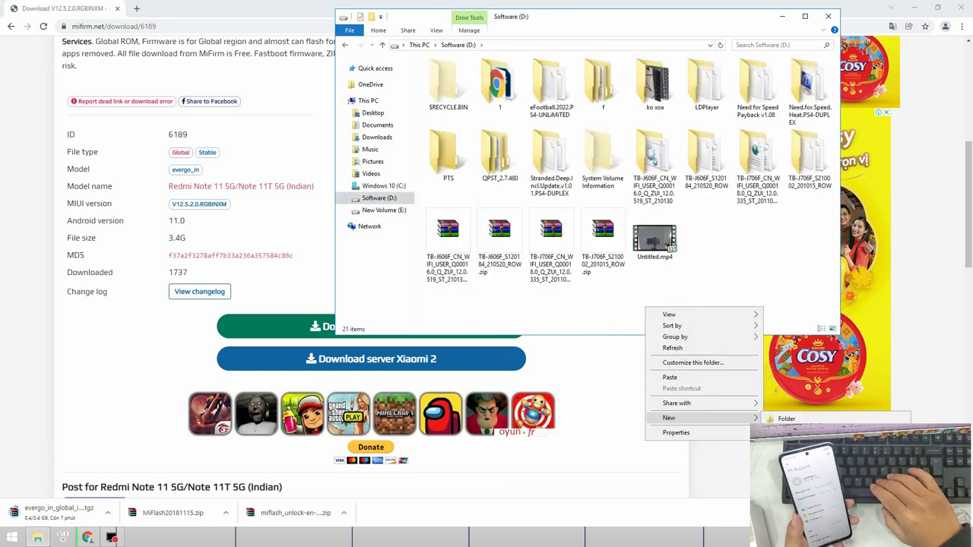
left_click(787, 419)
type("mi")
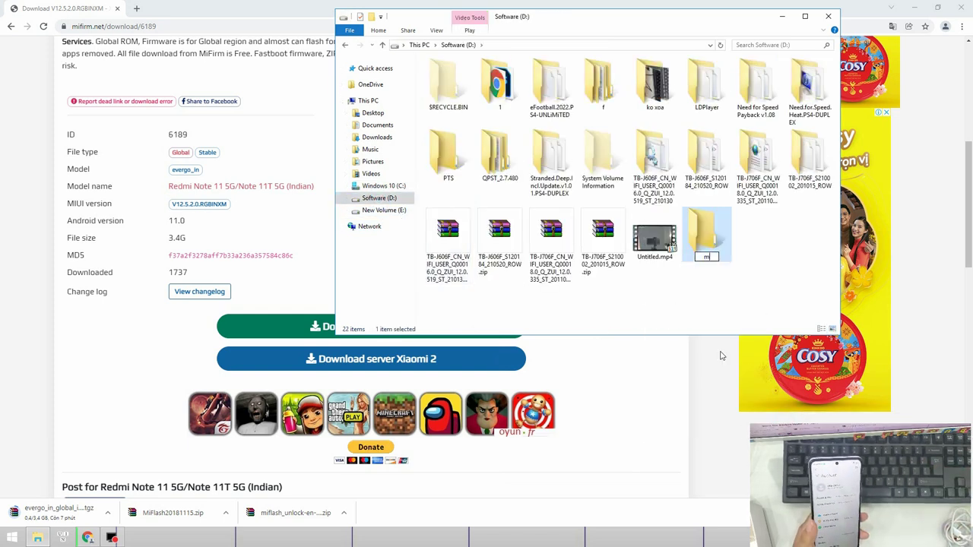
left_click(712, 319)
Step: Paste the two copied archives into the new mi folder
double_click(705, 228)
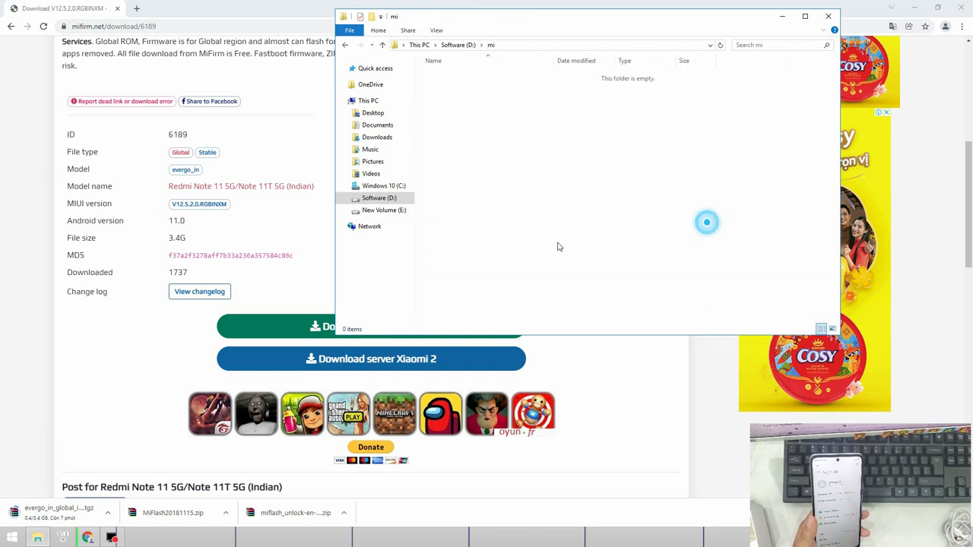
right_click(494, 237)
left_click(519, 306)
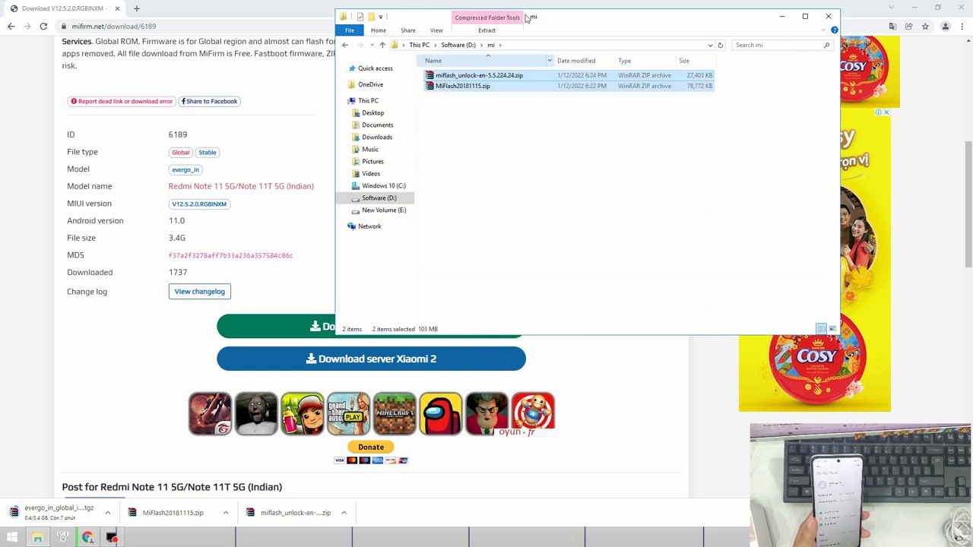
Step: Start extracting both zip archives directly into the mi folder
left_click(459, 98)
left_click_drag(459, 99, 446, 77)
right_click(446, 75)
left_click(449, 101)
right_click(446, 77)
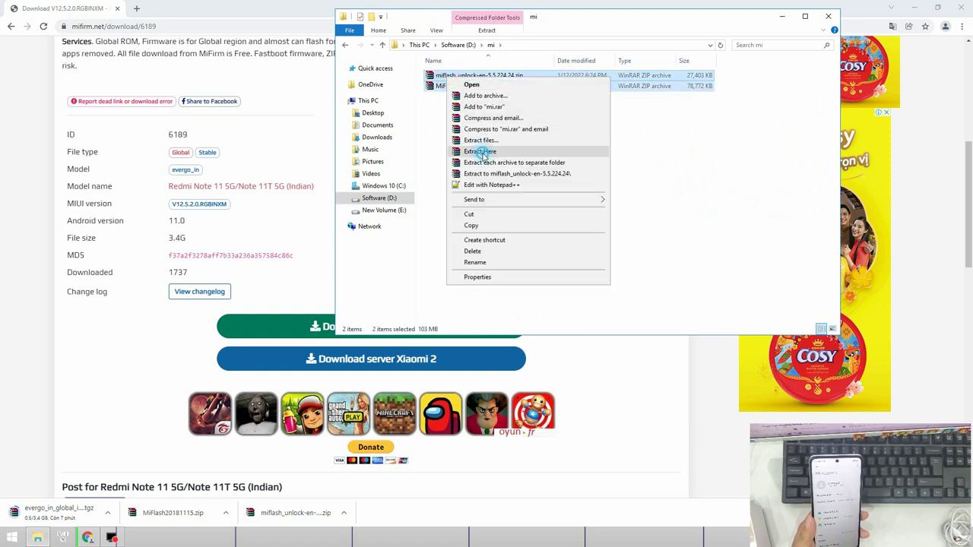
left_click(480, 151)
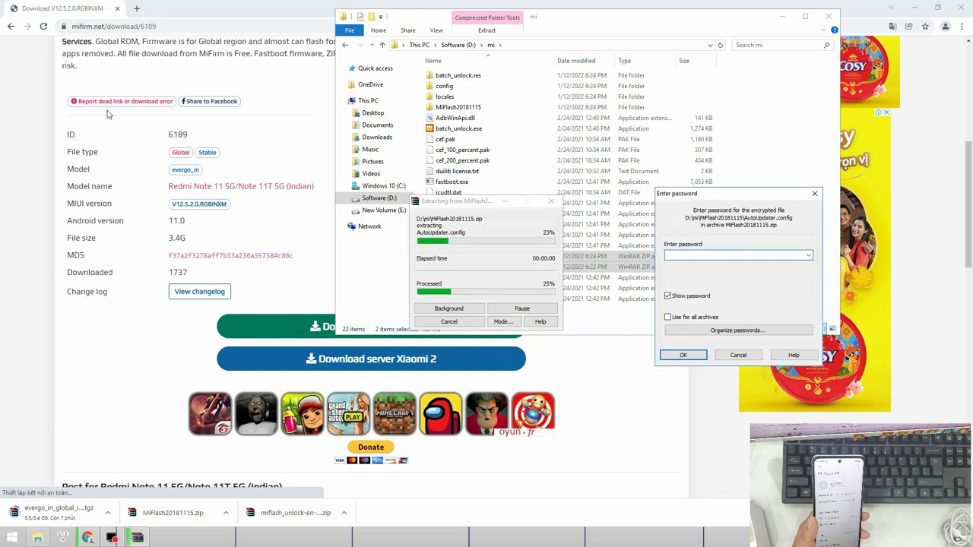
Step: Go back in the browser to the Xiaomi Flash Tool download page and copy the unzip password
left_click(137, 332)
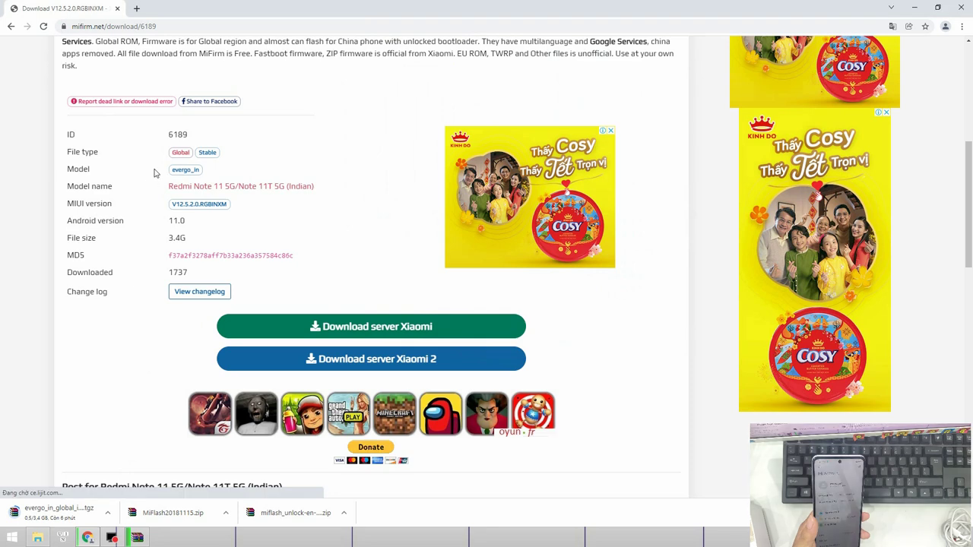
scroll(130, 319, "up", 3)
left_click(11, 26)
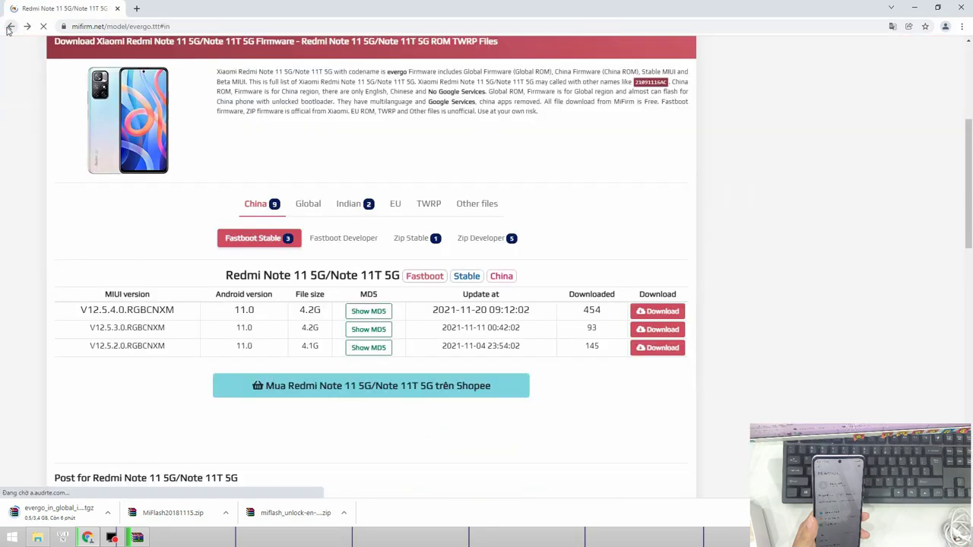
left_click(11, 26)
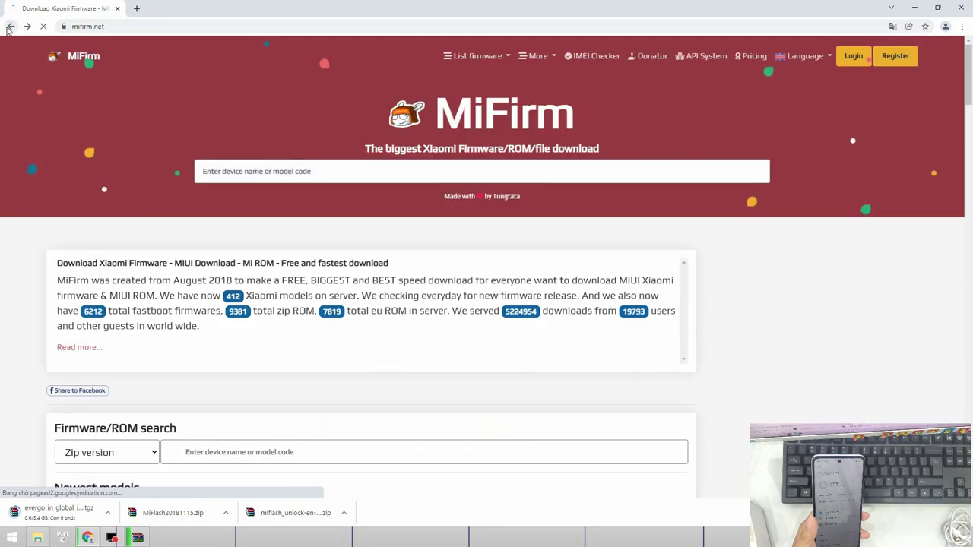
left_click(10, 26)
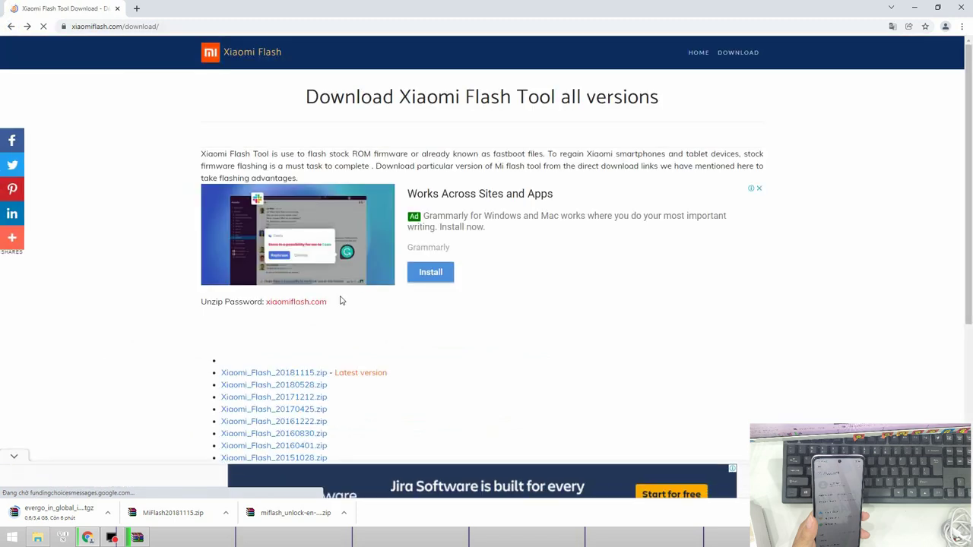
left_click_drag(337, 304, 266, 301)
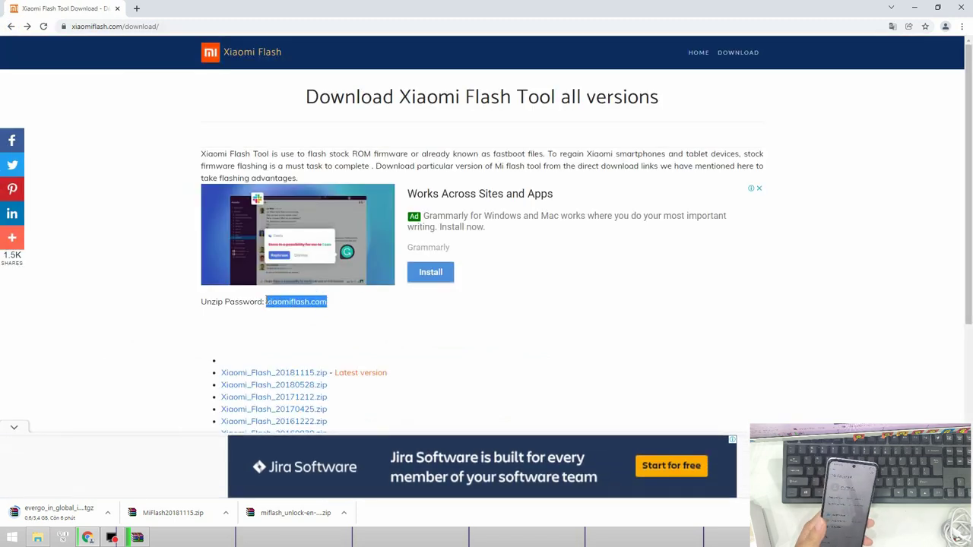
right_click(266, 301)
left_click(276, 306)
Step: Paste the archive password into WinRAR's password prompt and continue extracting MiFlash20181115.zip
left_click(149, 538)
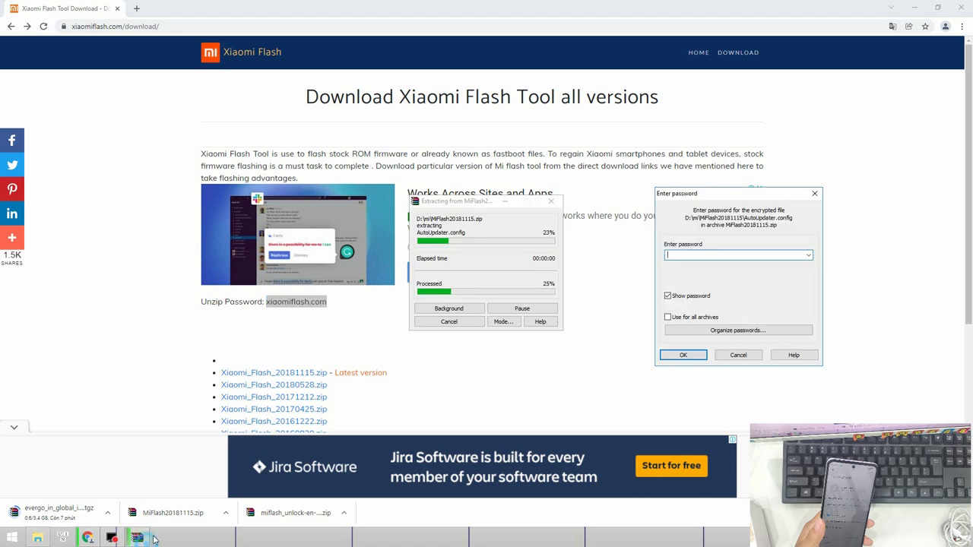
right_click(761, 257)
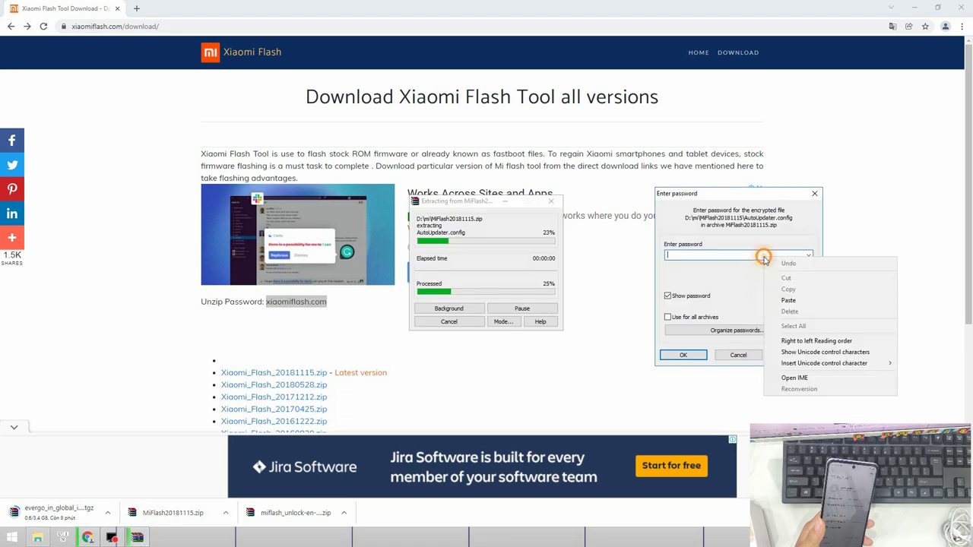
left_click(788, 300)
left_click(684, 355)
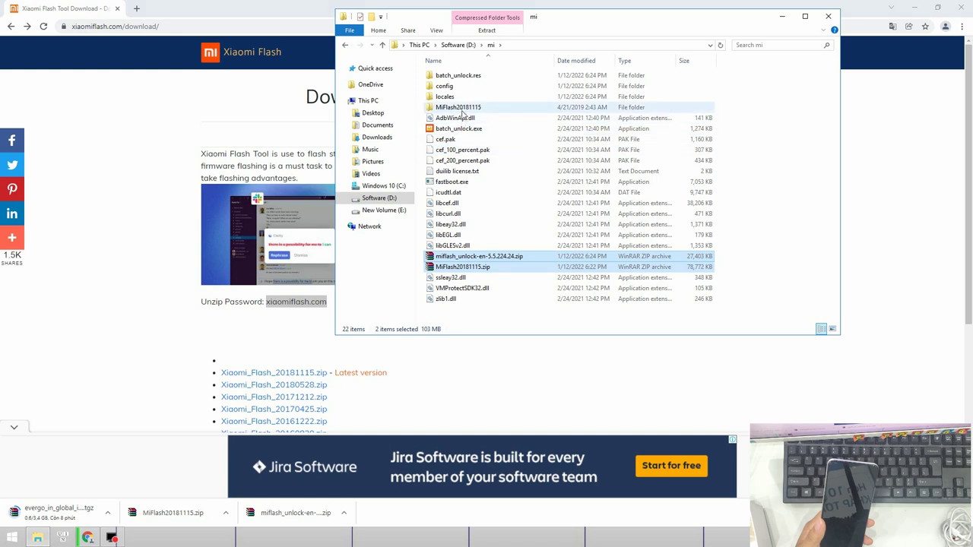
Step: Launch XiaoMiFlash.exe from the extracted MiFlash20181115 folder and start installing its drivers
double_click(461, 109)
double_click(448, 319)
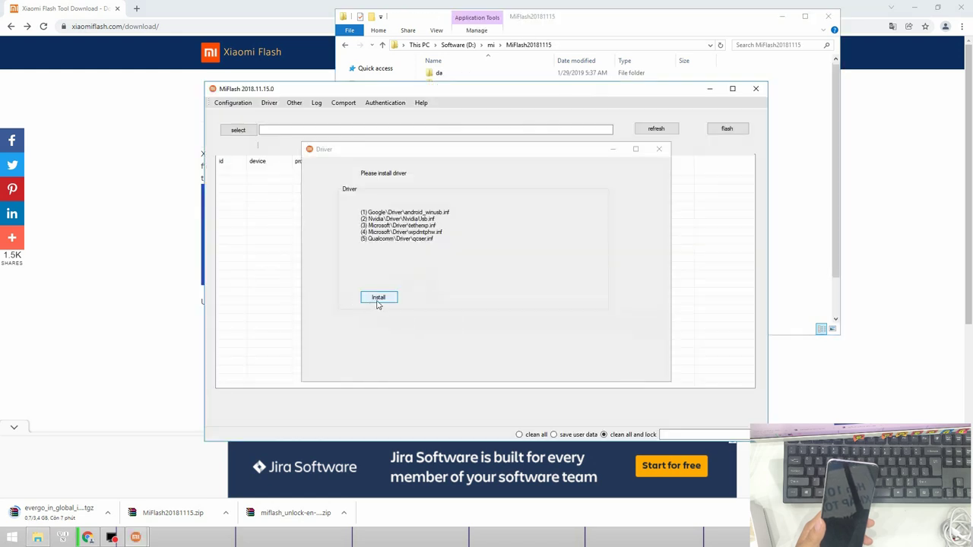
left_click(377, 300)
left_click(516, 297)
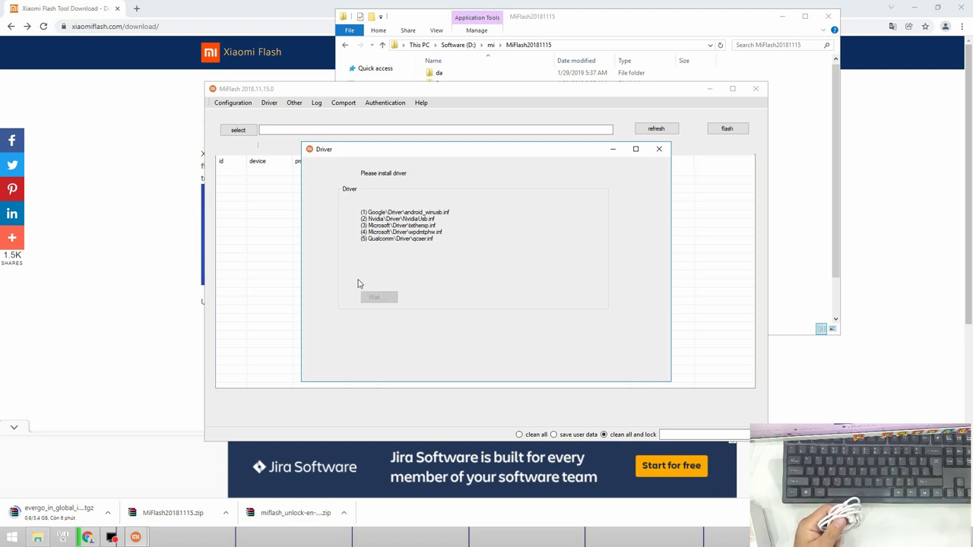
Step: Launch batch_unlock.exe from the mi folder and bring up its Mi Account sign-in QR code
left_click_drag(365, 149, 465, 123)
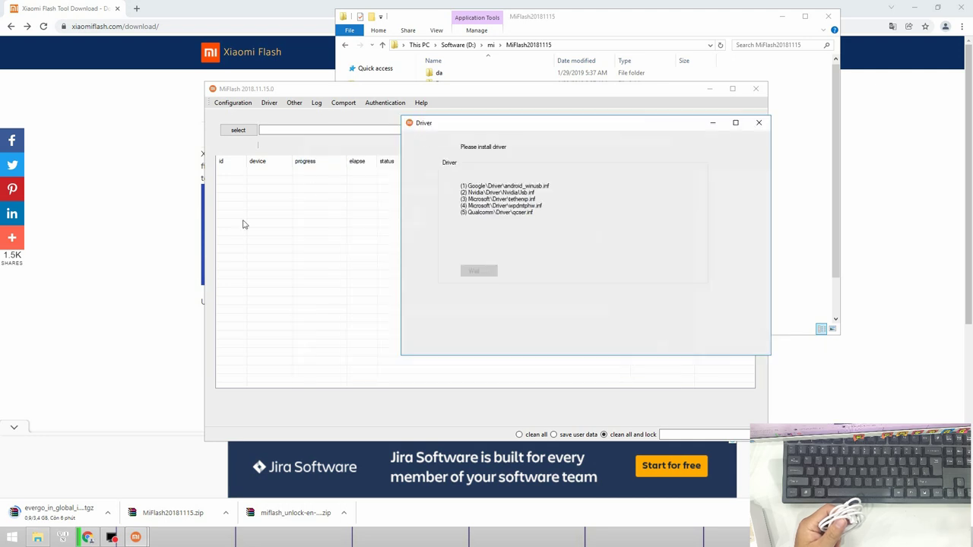
left_click(37, 537)
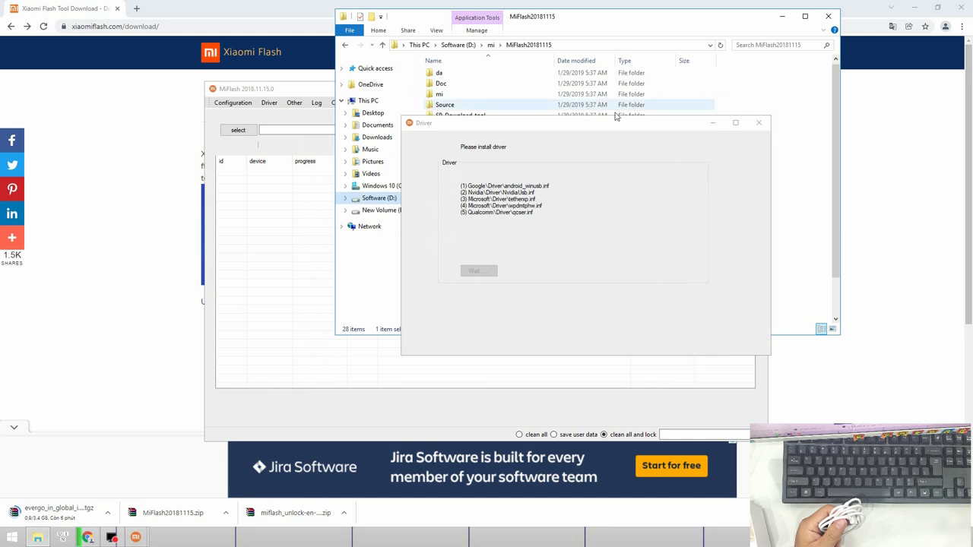
left_click_drag(625, 126, 905, 278)
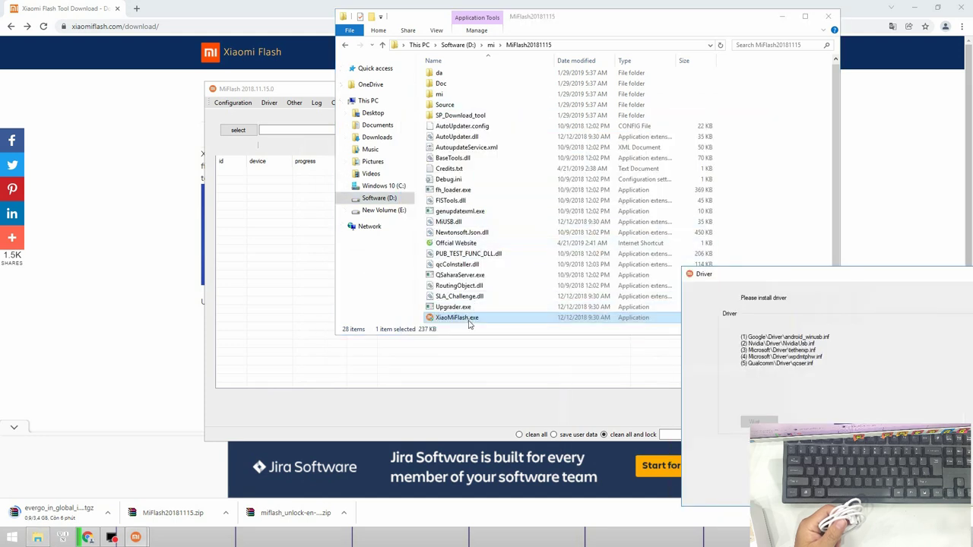
left_click(490, 45)
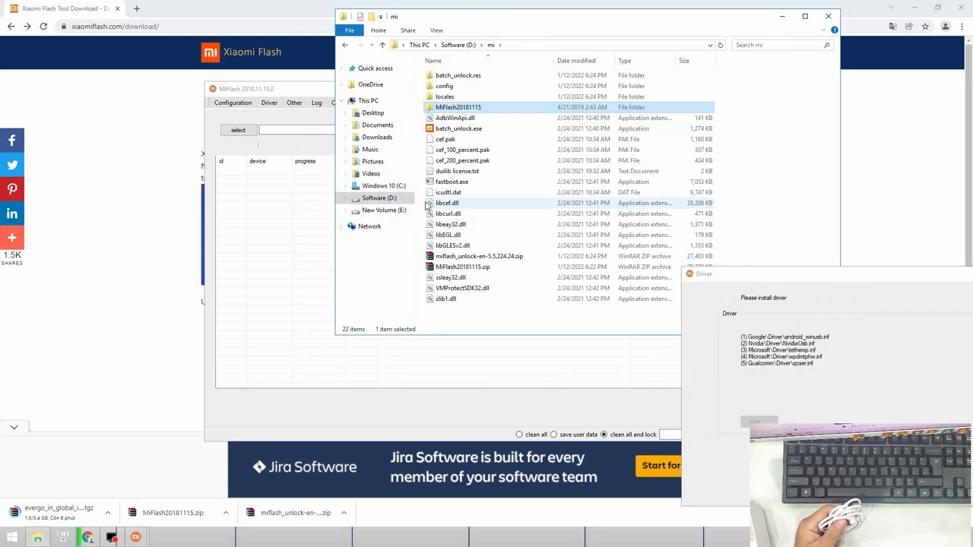
left_click(458, 130)
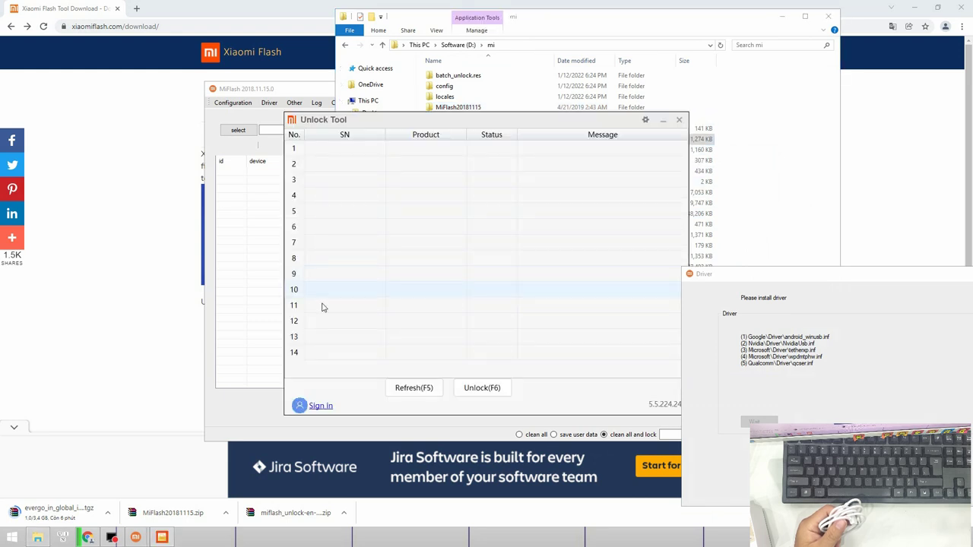
left_click_drag(429, 117, 269, 75)
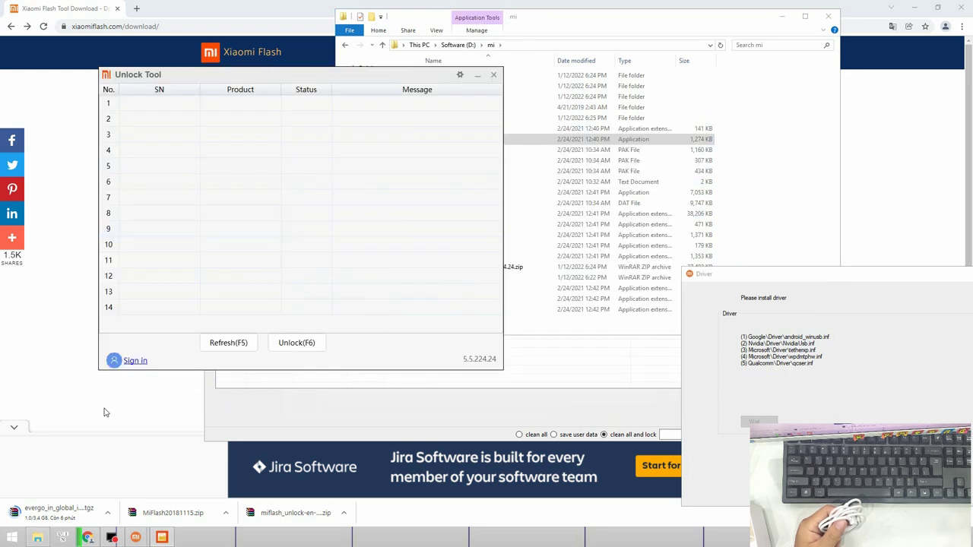
left_click(134, 362)
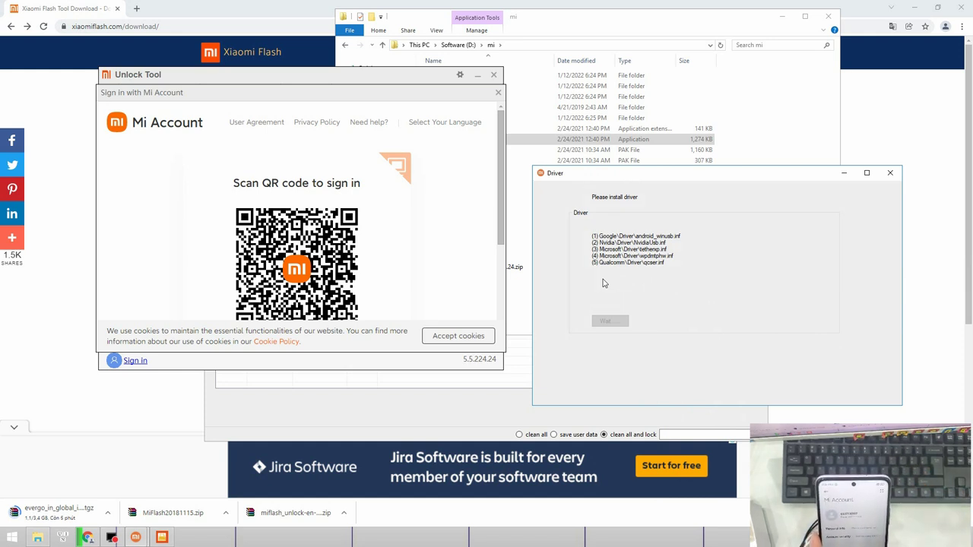
scroll(471, 245, "down", 1)
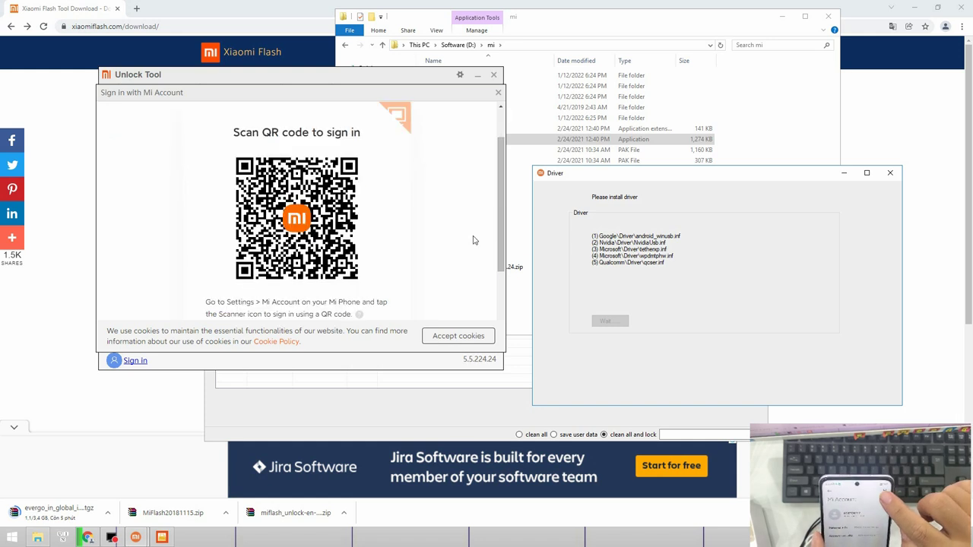
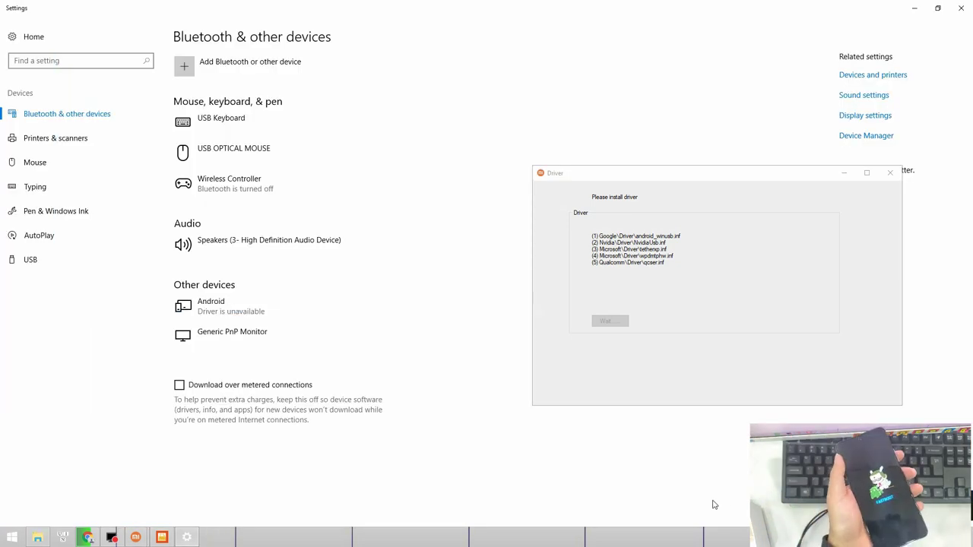
Step: Open Computer Management for This PC and show Device Manager to check the connected Android device
left_click(161, 538)
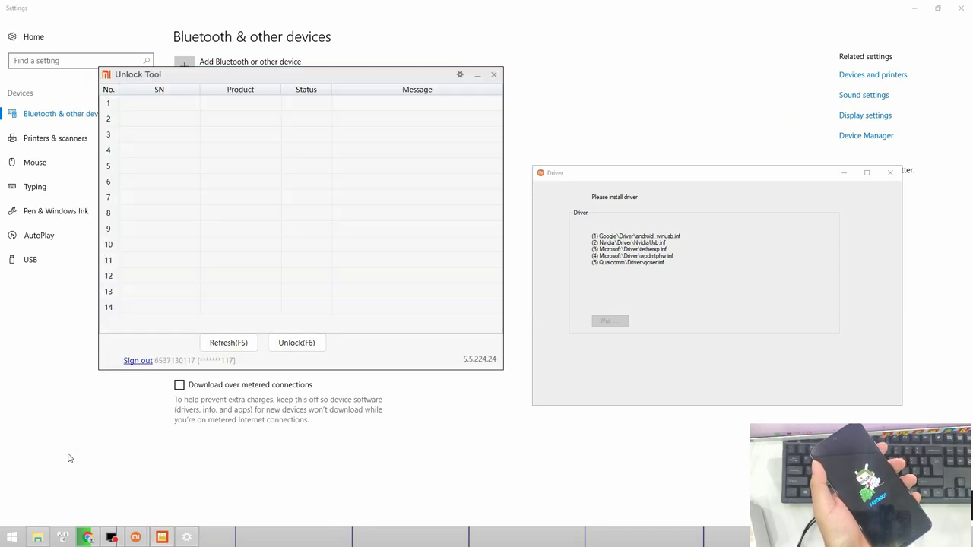
left_click(35, 533)
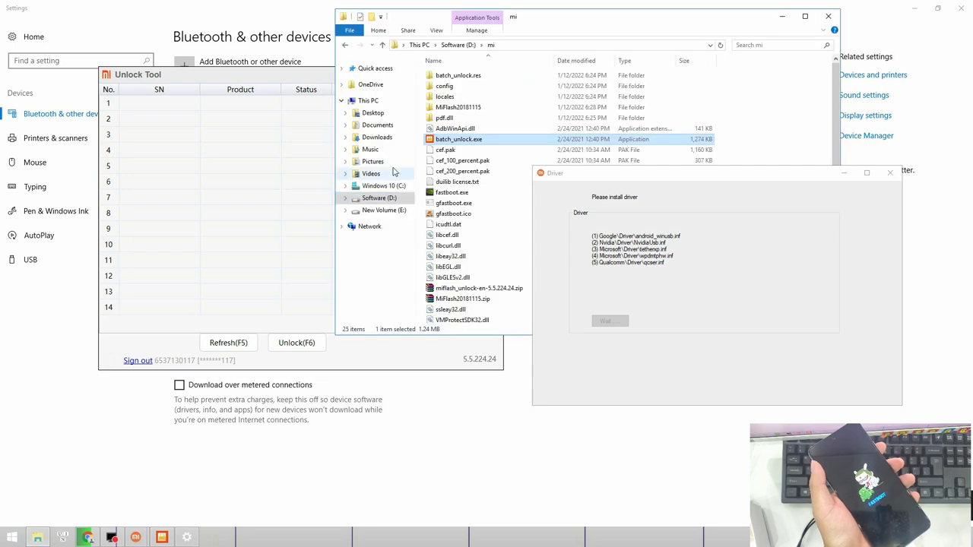
right_click(355, 101)
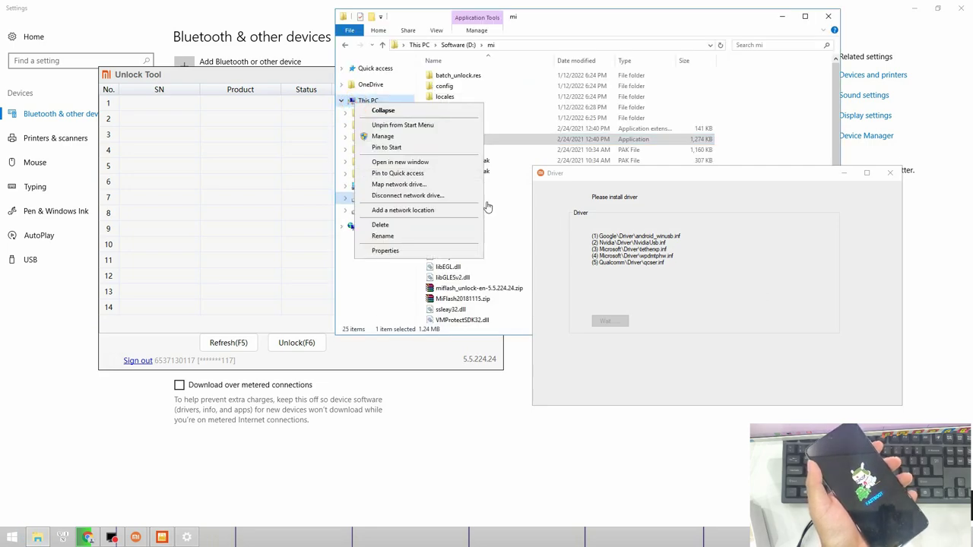
left_click(396, 137)
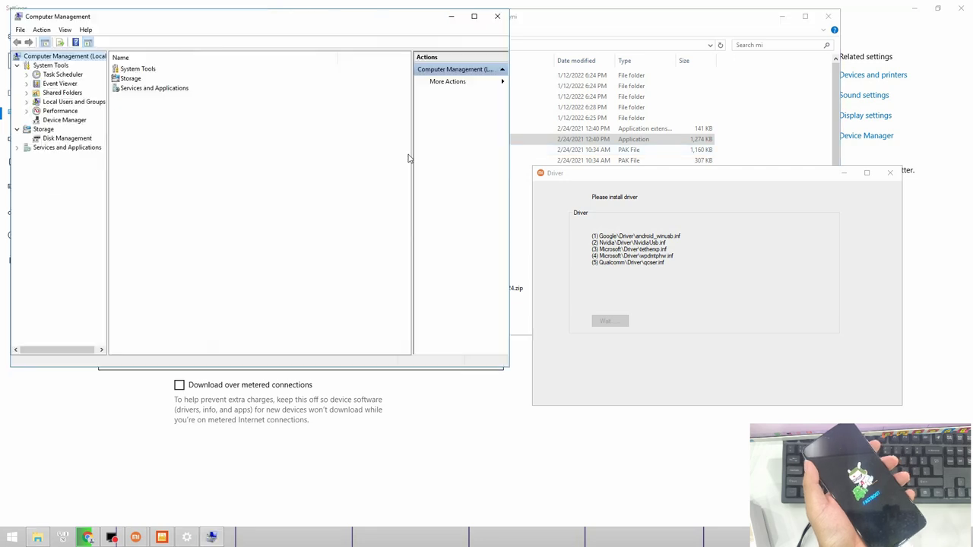
left_click(66, 120)
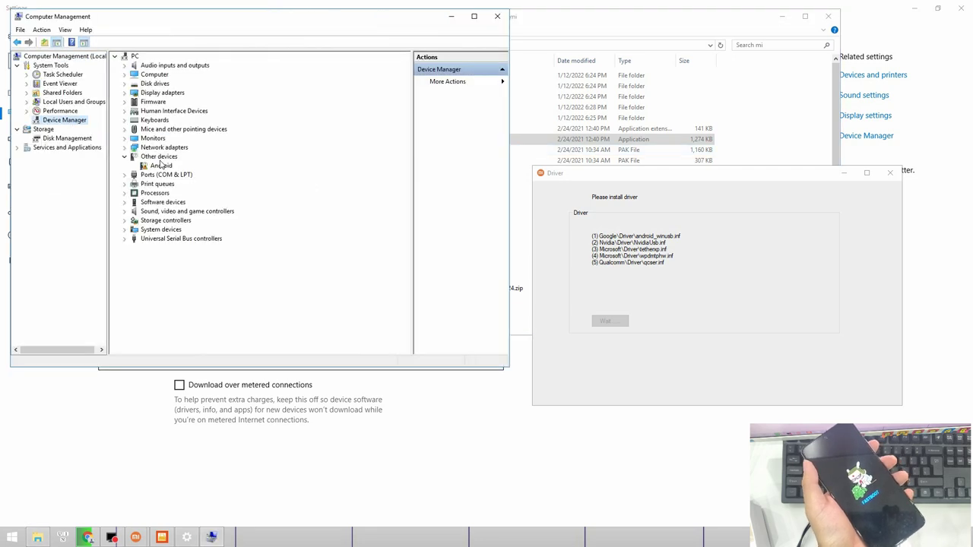
Step: Try to update the unrecognized Android device's driver with an automatic search for driver software
right_click(163, 166)
left_click(173, 174)
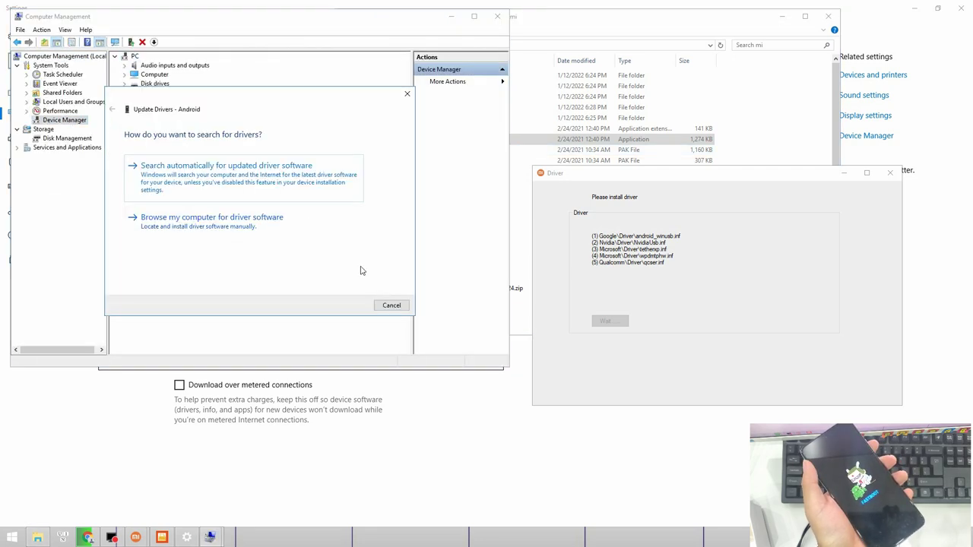
left_click(283, 193)
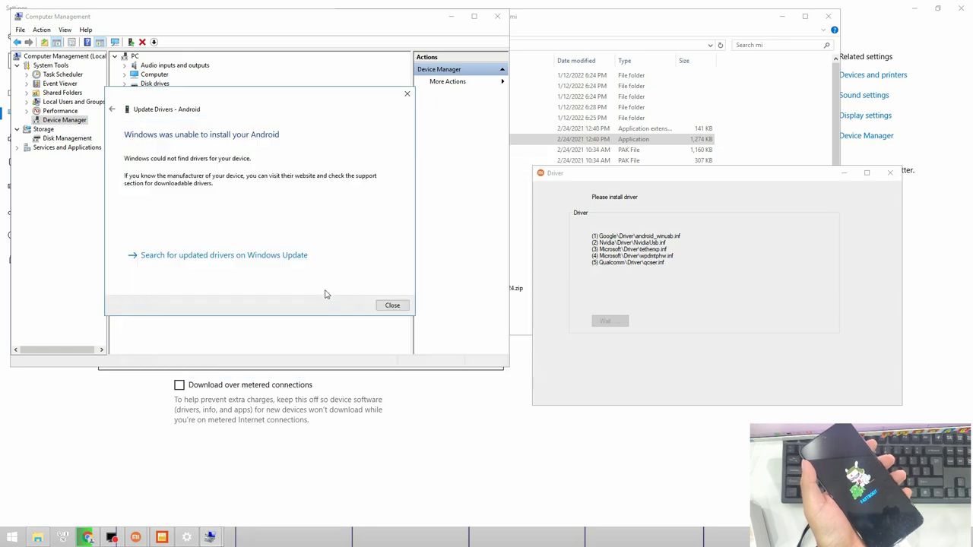
left_click(407, 94)
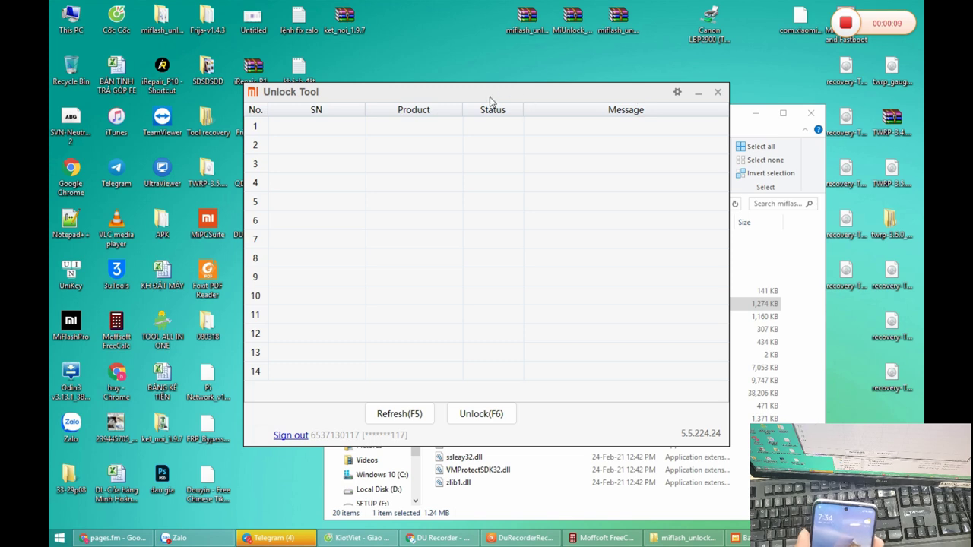
Step: Switch to the Unlock Tool, try to unlock the locked evergo phone and run the unlock again
left_click_drag(489, 97, 455, 85)
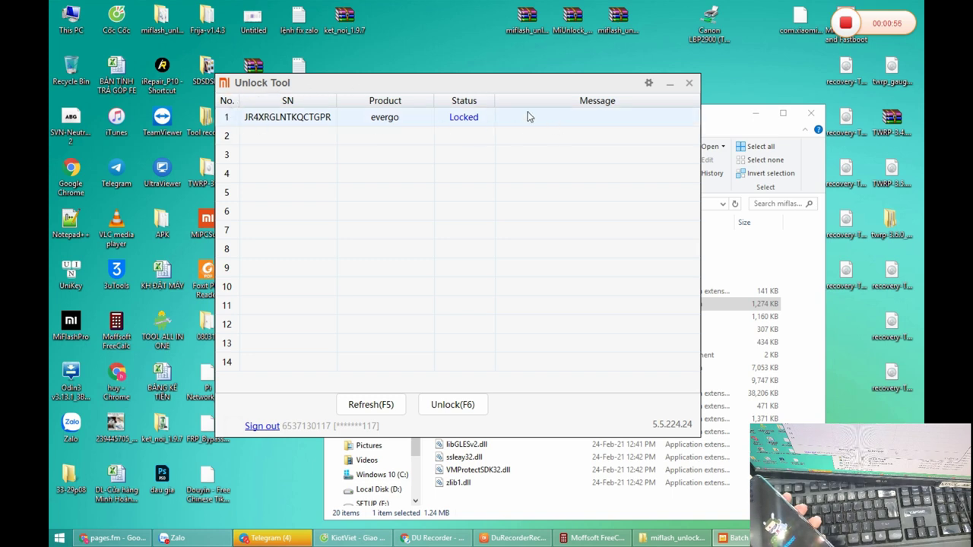
left_click(443, 404)
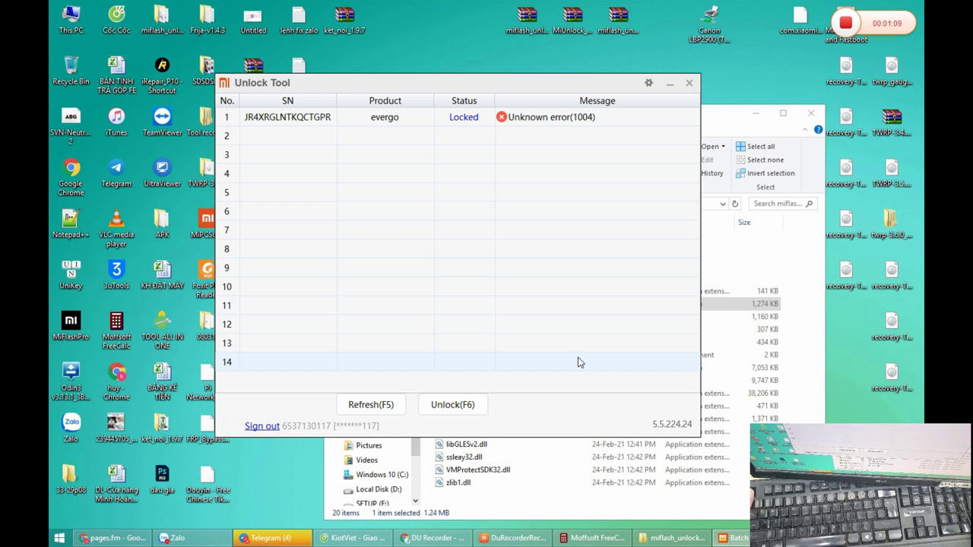
left_click(450, 412)
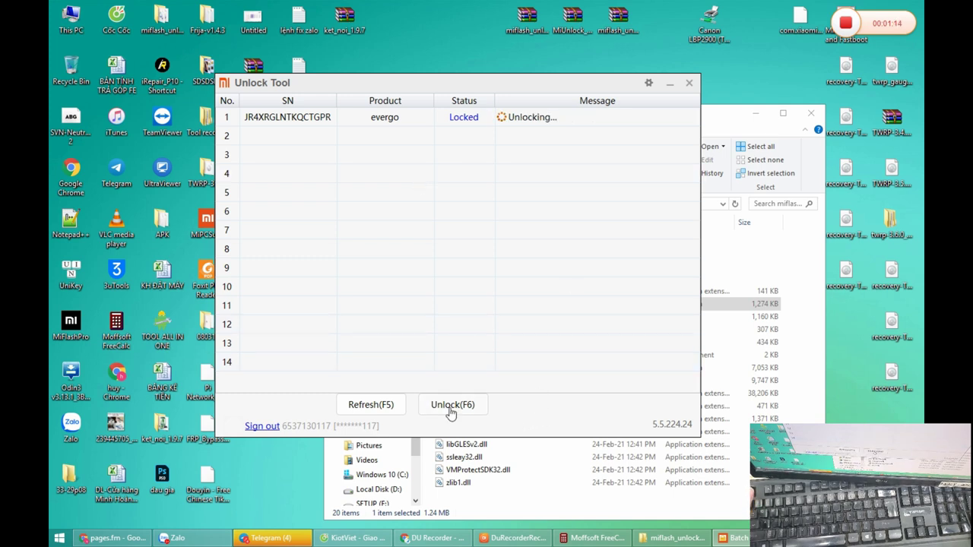
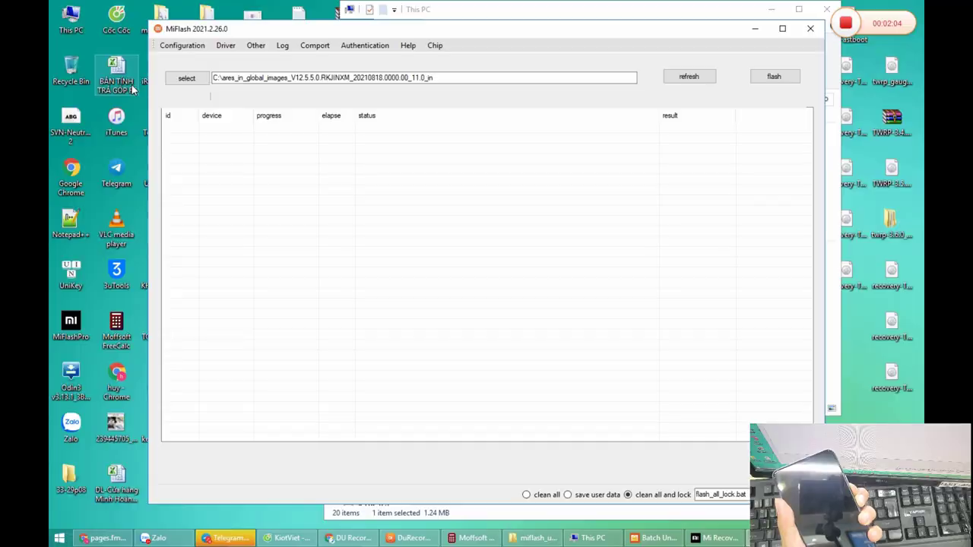
Step: Look through the contents of drives C:, D: and E: in File Explorer and return to drive C:
double_click(71, 19)
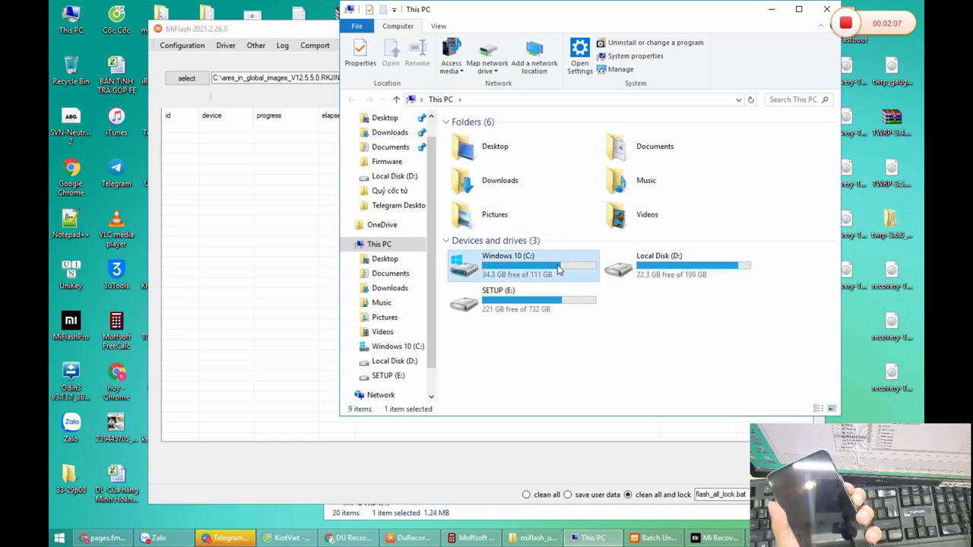
double_click(532, 270)
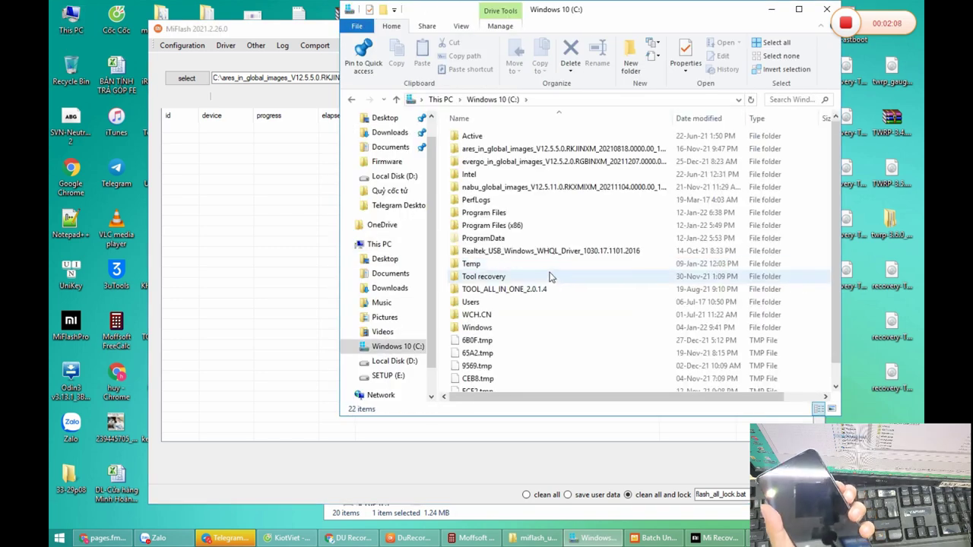
left_click(390, 361)
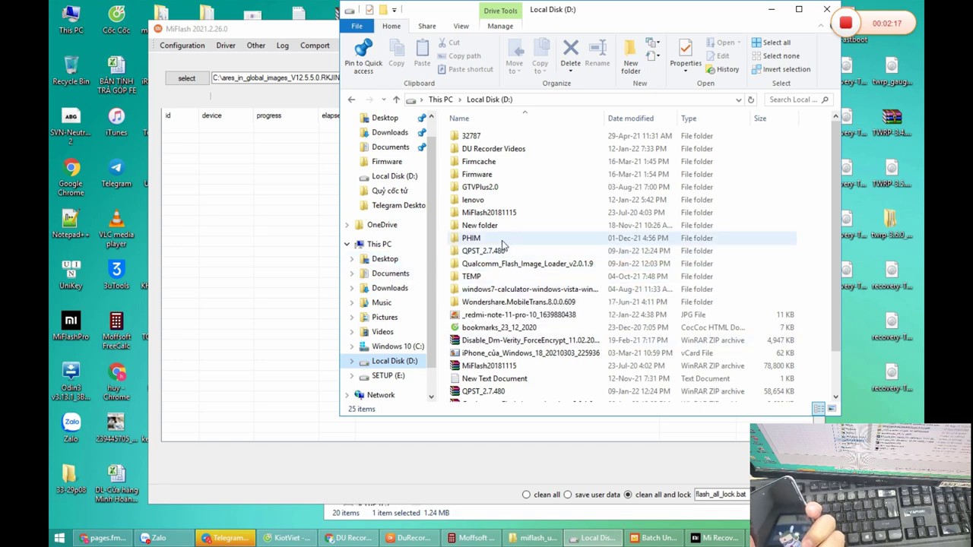
left_click(382, 375)
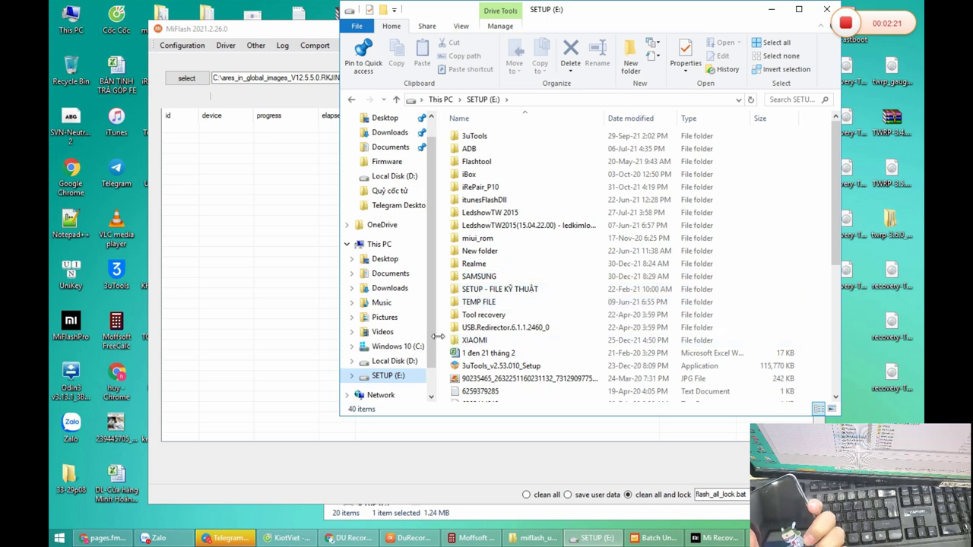
left_click(403, 347)
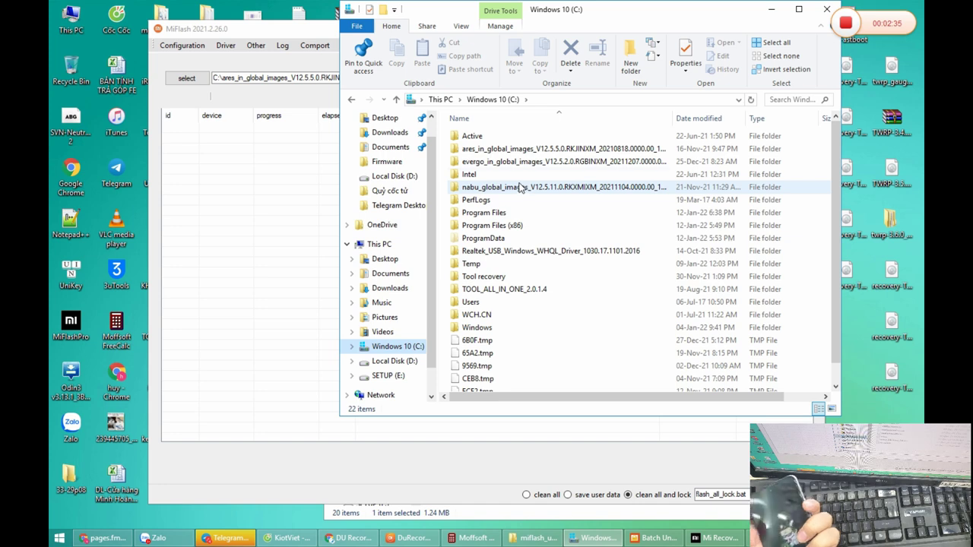
Step: Open the folder evergo_in_global_images_V12.5.2.0.RGBINXM_20211207.0000.00_11.0_in on drive C: and copy its full path
left_click(517, 167)
double_click(516, 167)
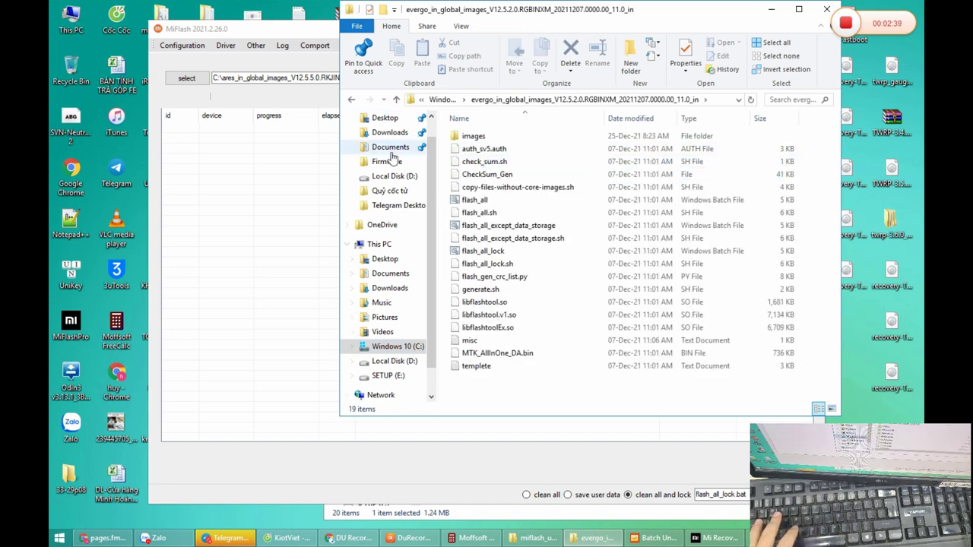
left_click(383, 348)
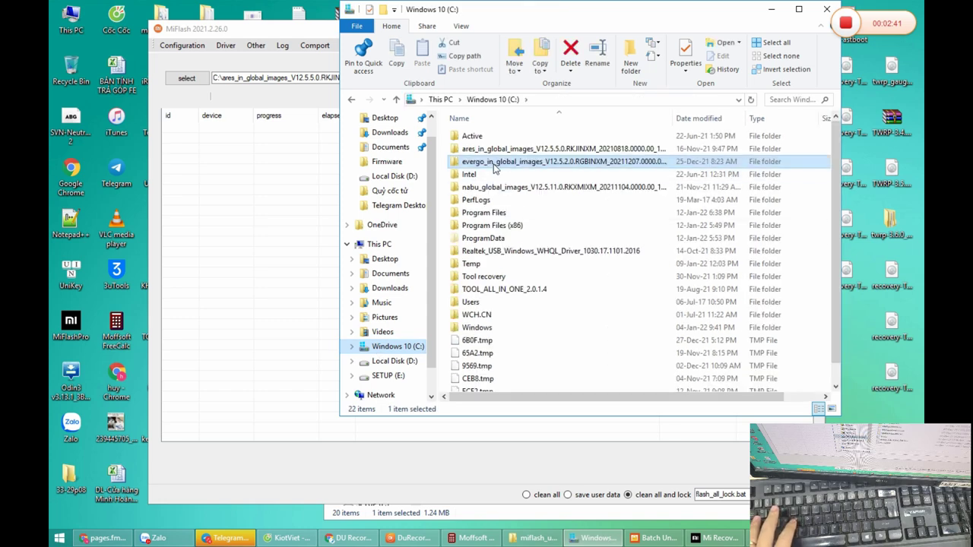
double_click(541, 165)
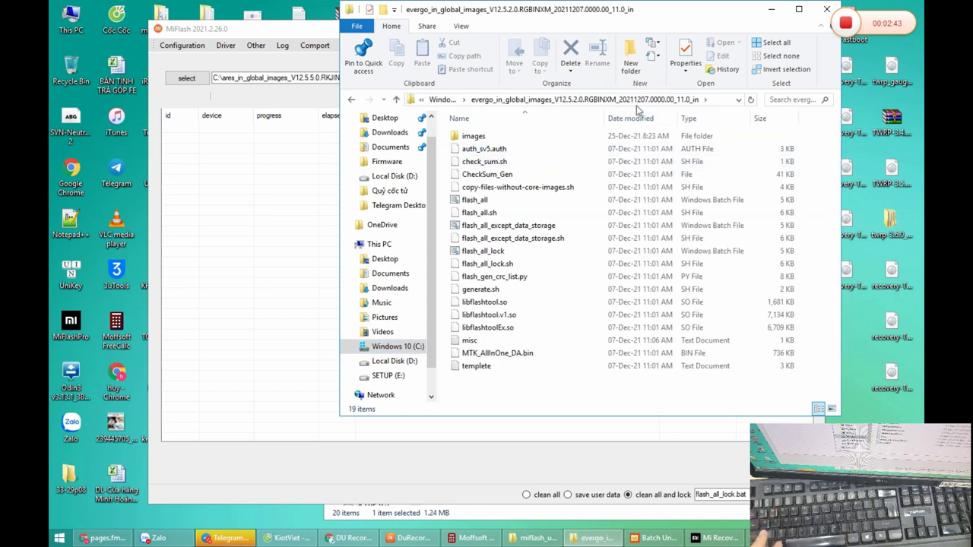
left_click(722, 100)
key("ctrl+c")
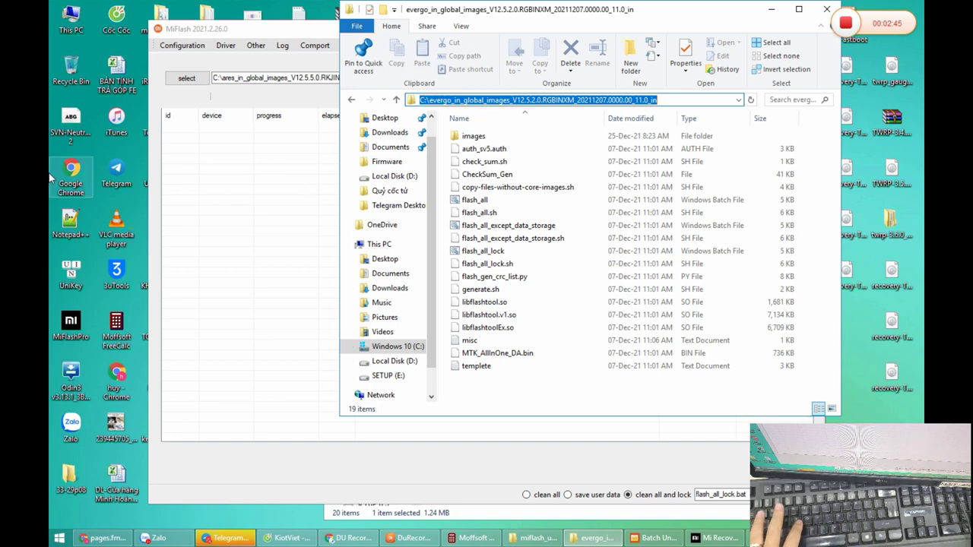
Step: Replace MiFlash's firmware path with C:\evergo_in_global_images_V12.5.2.0.RGBINXM_20211207.0000.00_11.0_in and refresh the device list
left_click(216, 39)
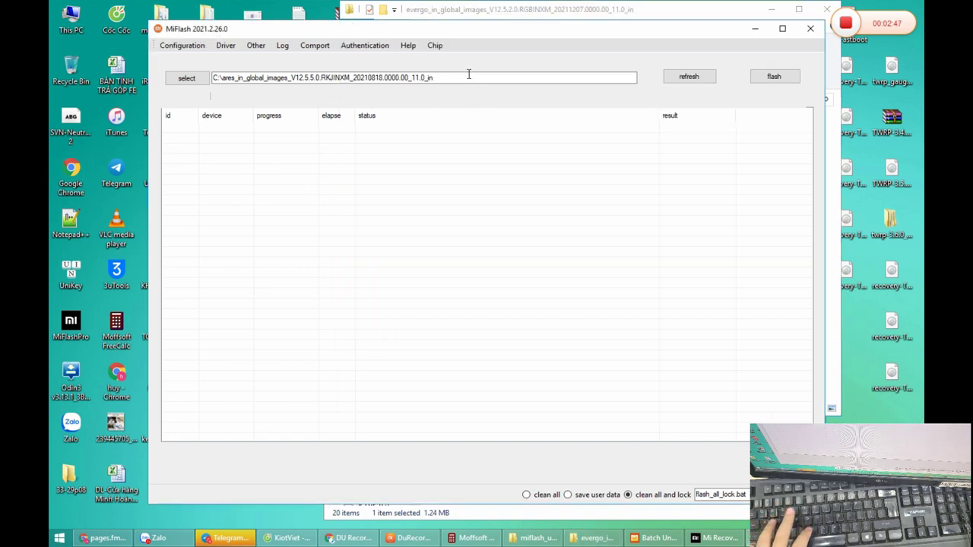
key("ctrl+a")
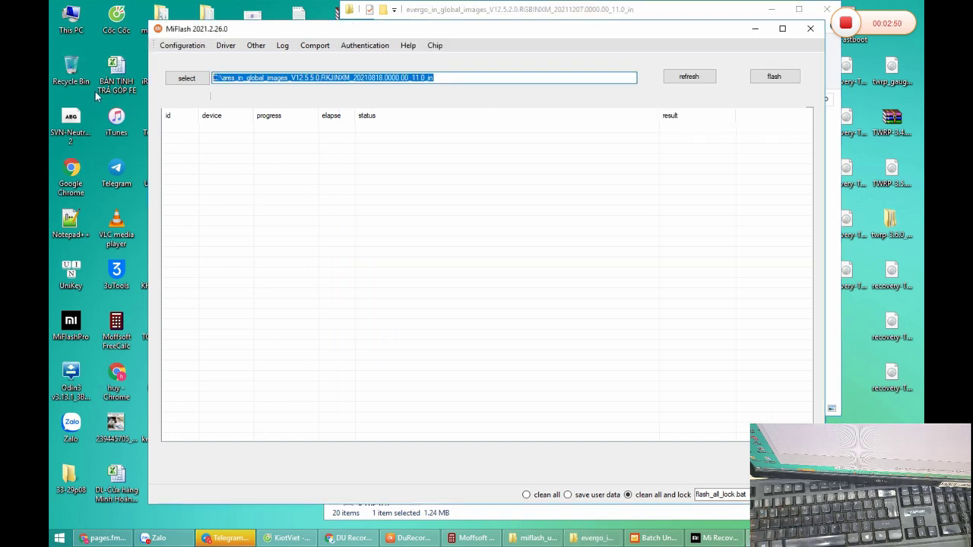
key("ctrl+v")
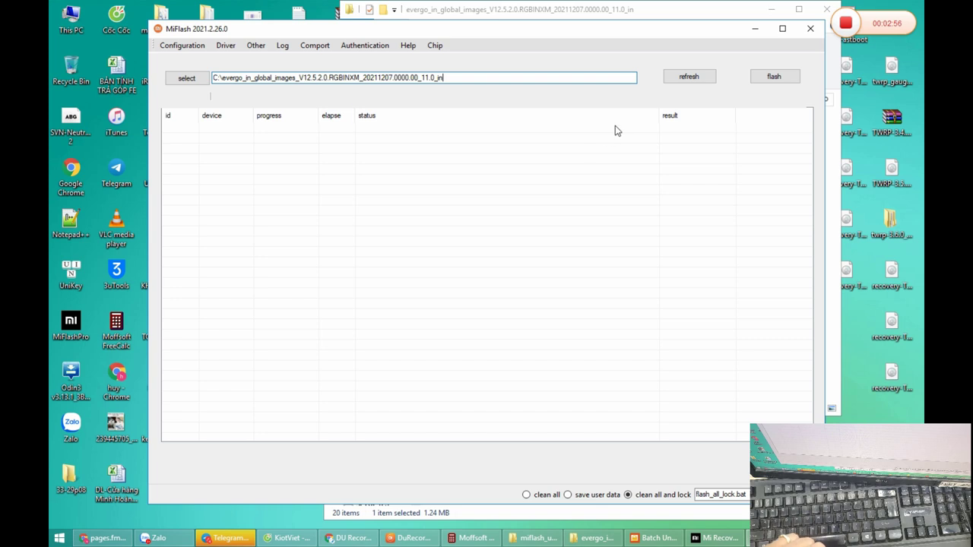
left_click(690, 79)
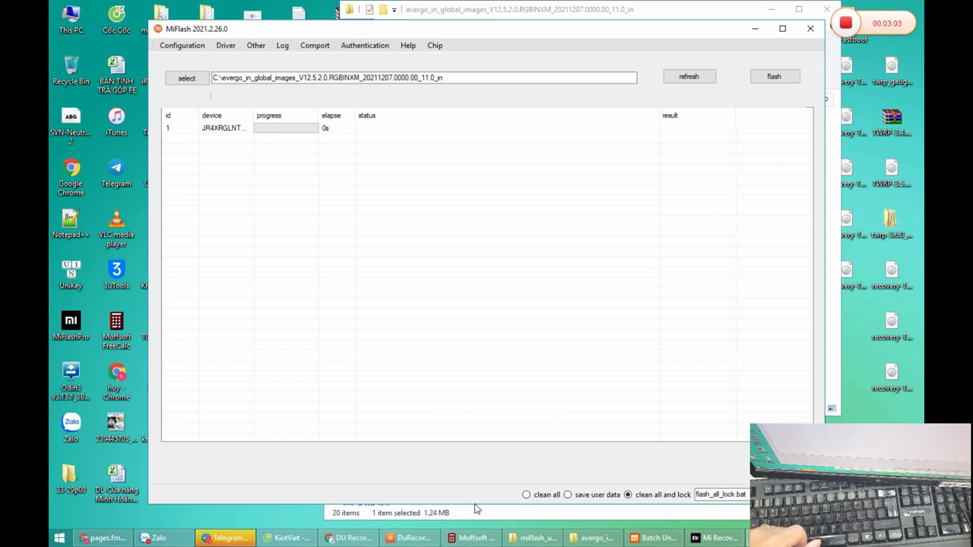
Step: Set the flash mode to clean all and start flashing the connected phone
left_click(538, 498)
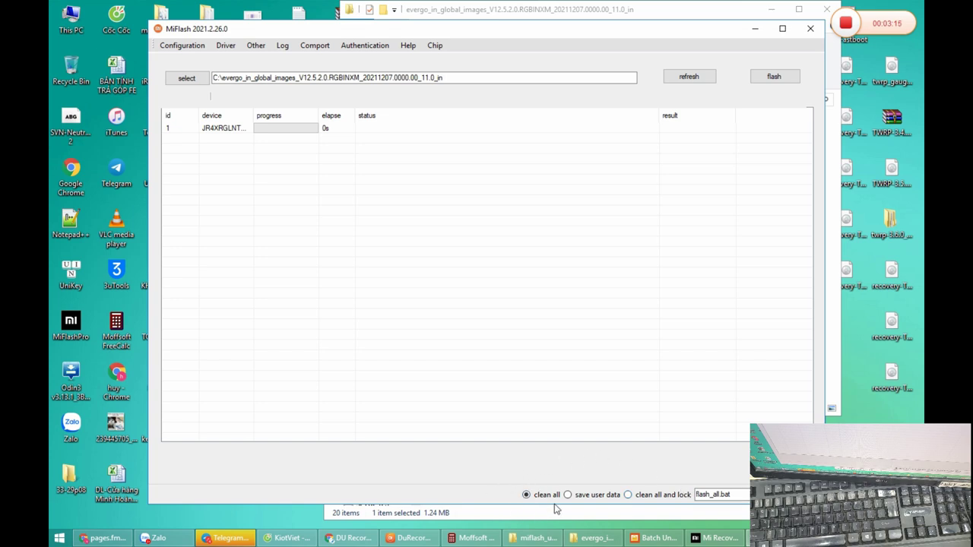
left_click(752, 82)
left_click(762, 78)
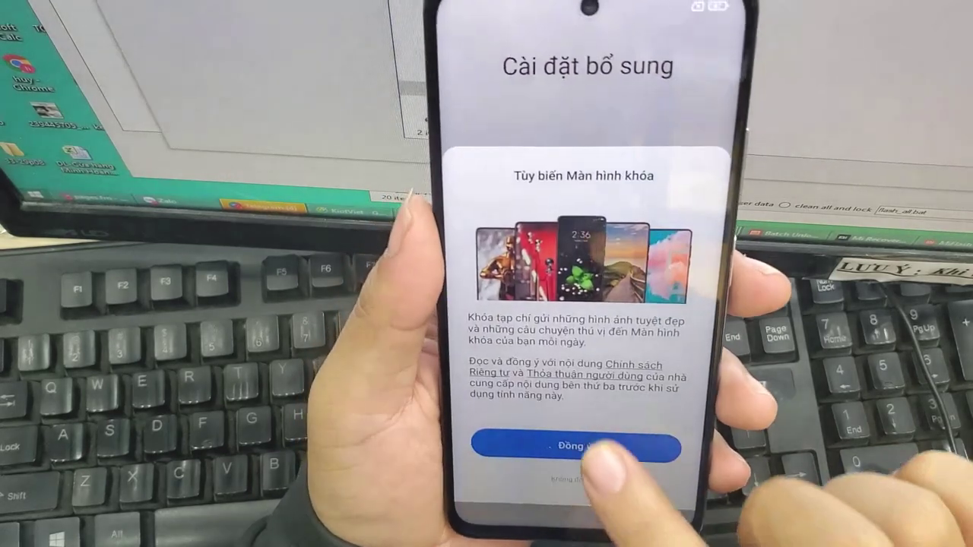
left_click(568, 441)
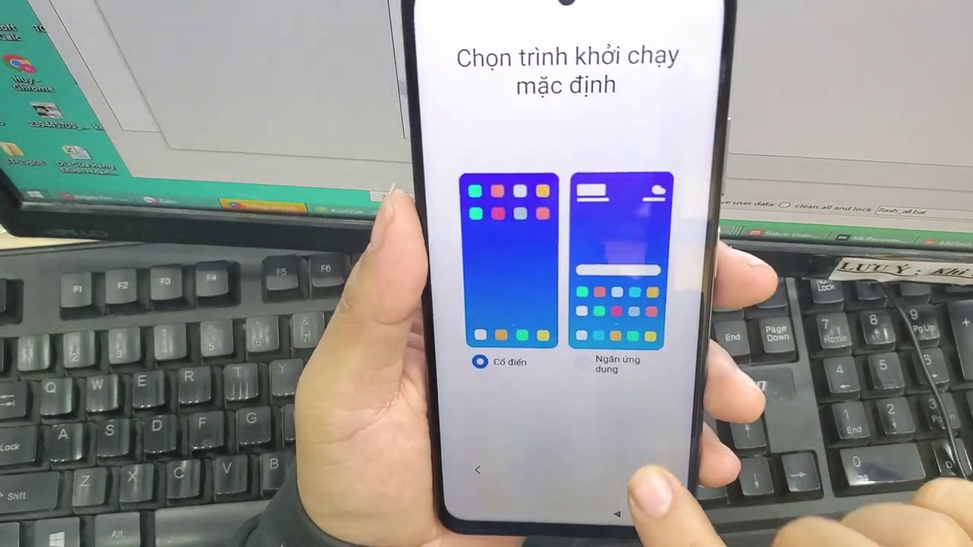
left_click(653, 471)
left_click(575, 444)
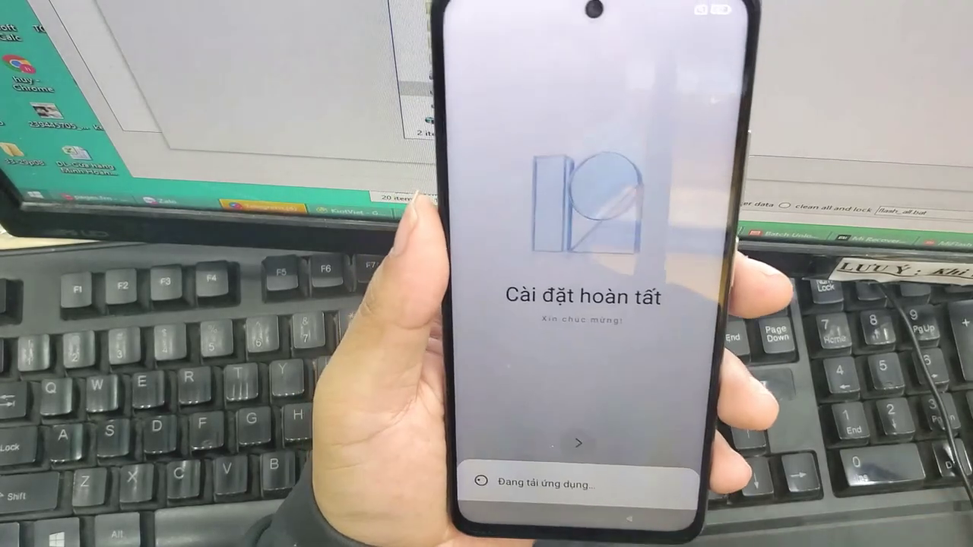